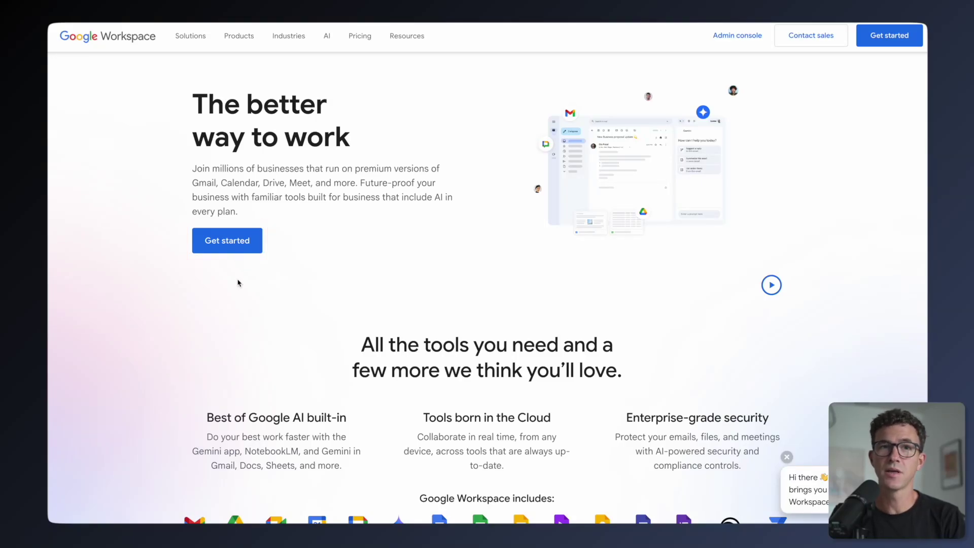
Step: Start a 14-day Business Starter free trial from the Google Workspace pricing page
left_click(365, 38)
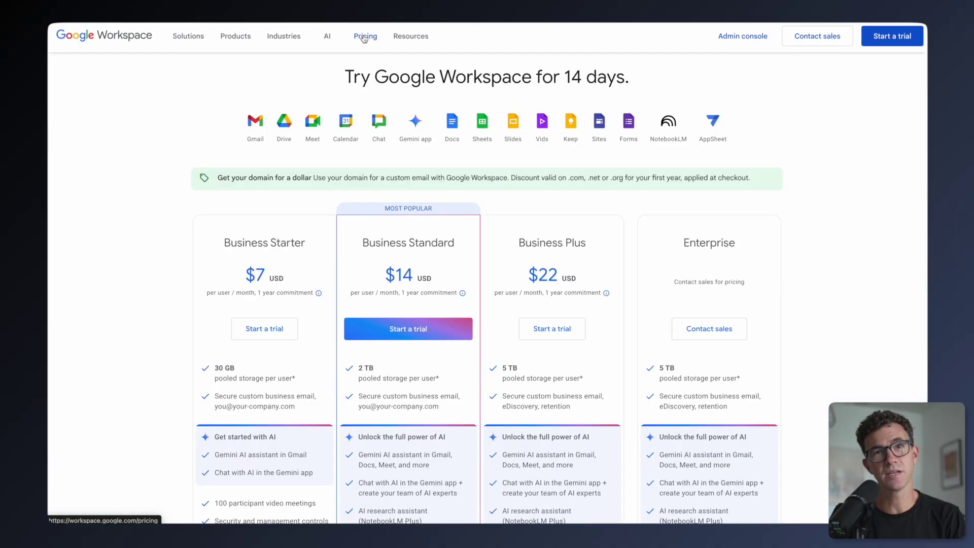
left_click(261, 334)
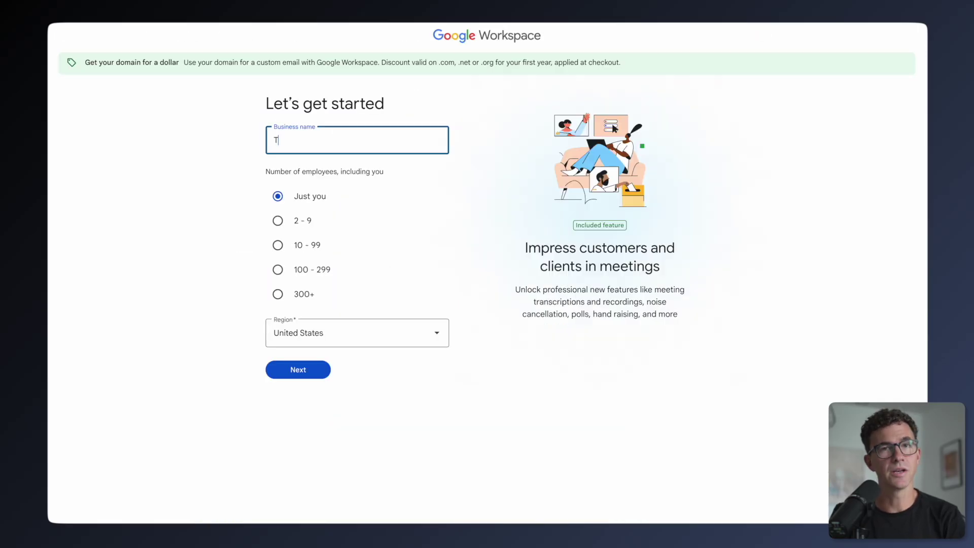
Step: Enter business name TFC with Just you as employees, submit contact details, and choose a new account
type("FC")
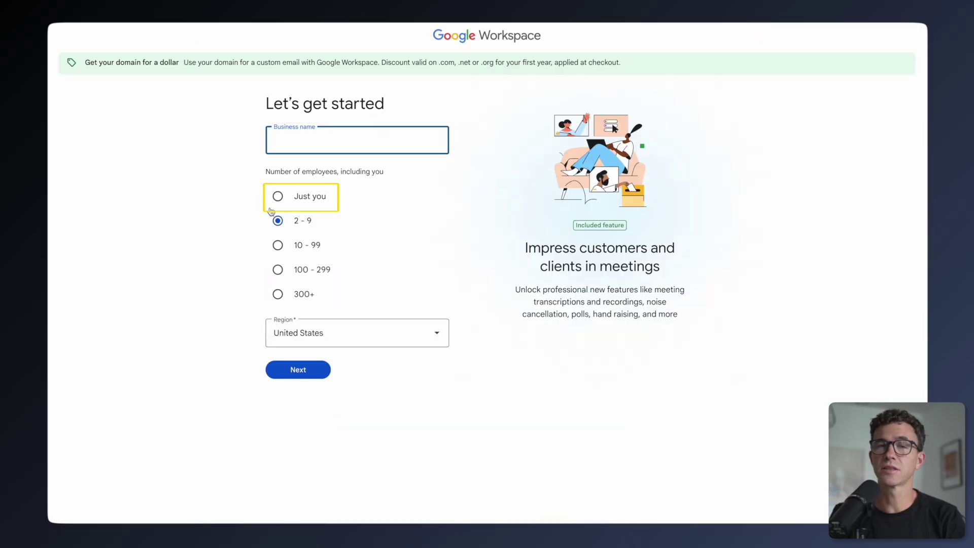
left_click(274, 202)
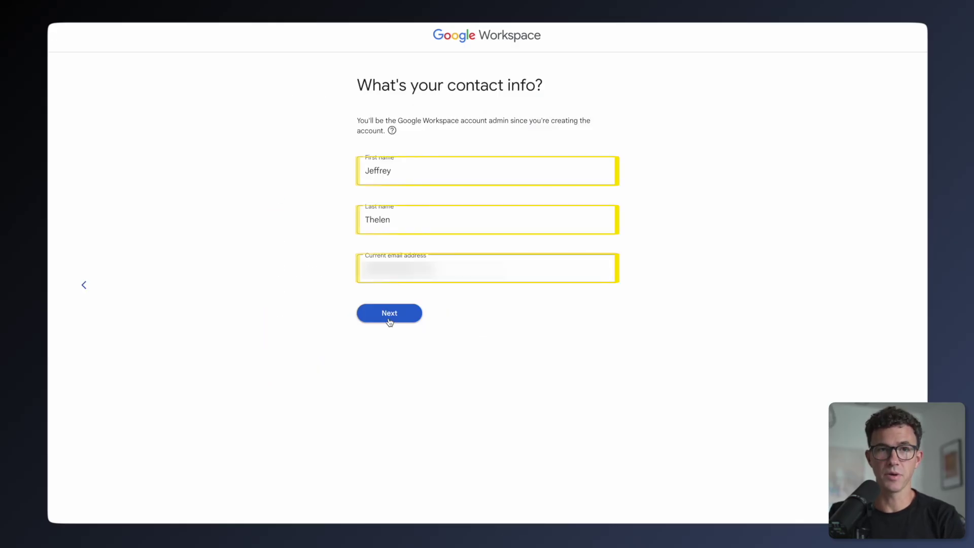
left_click(389, 313)
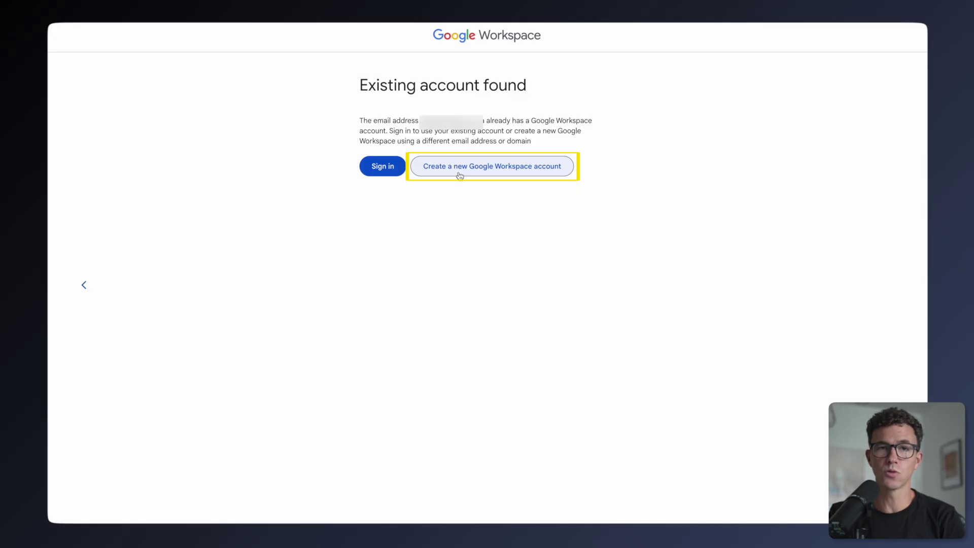
left_click(459, 174)
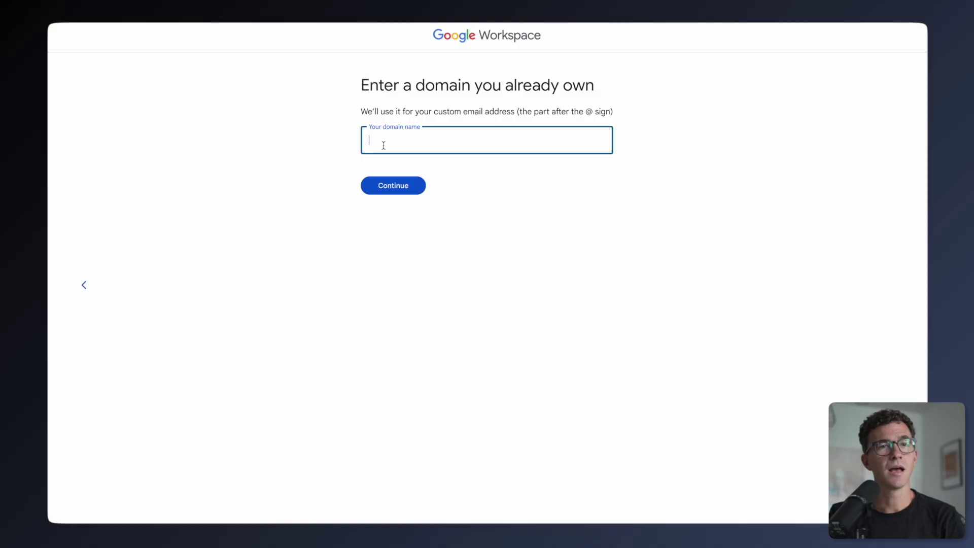
type("tfctutorial.com")
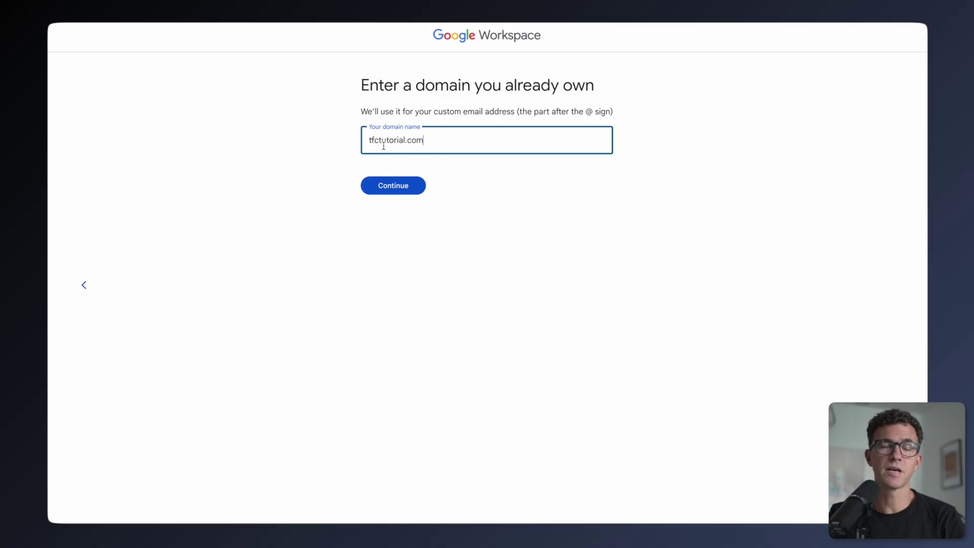
left_click(387, 186)
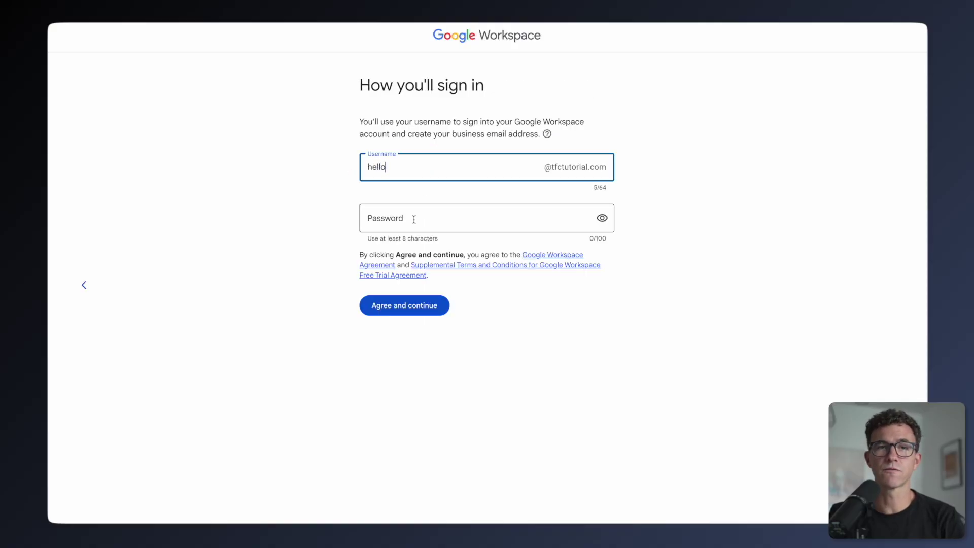
left_click(413, 218)
type("••••••••••")
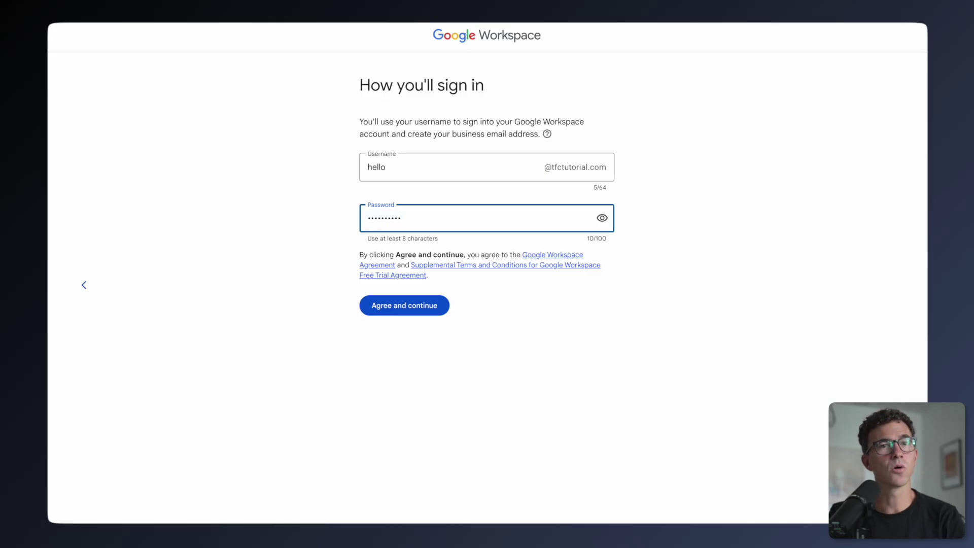
type("••")
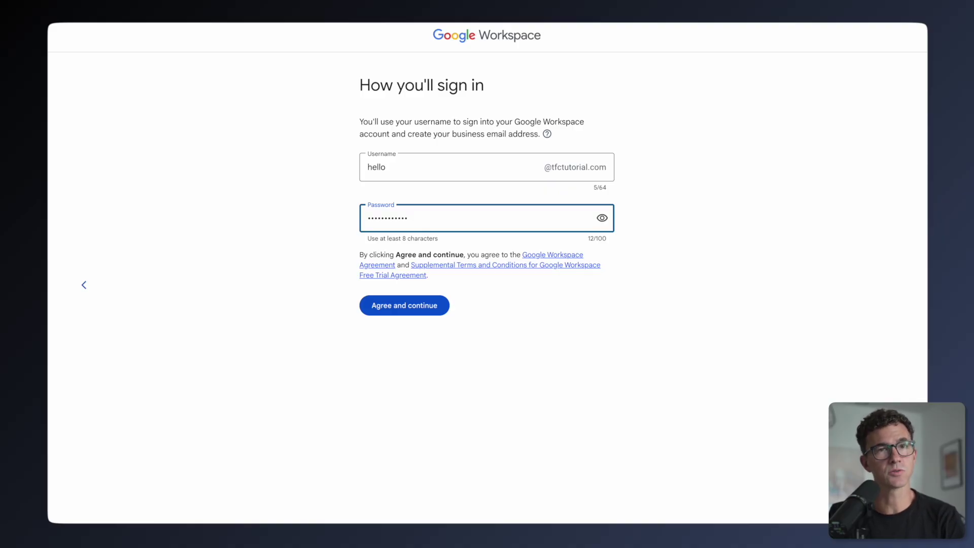
type("••")
left_click(678, 226)
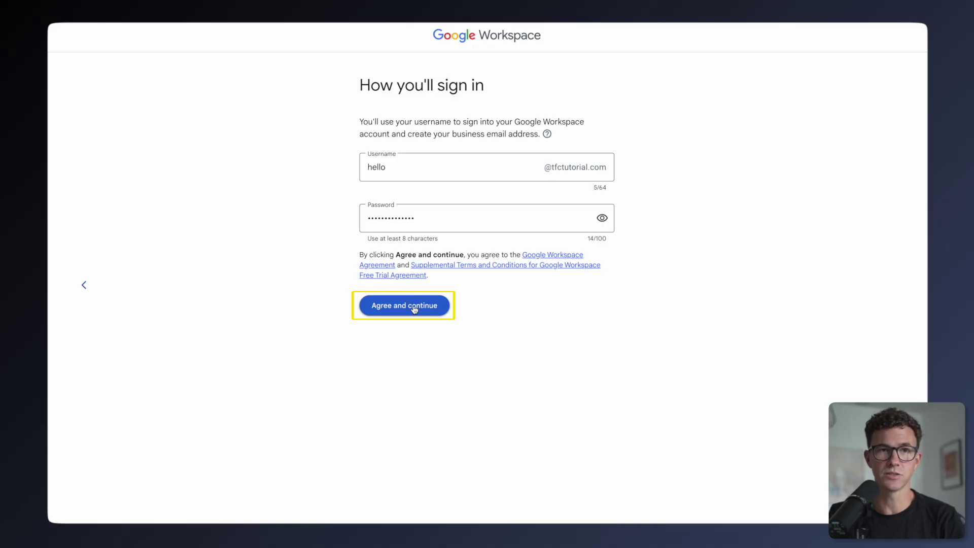
left_click(414, 306)
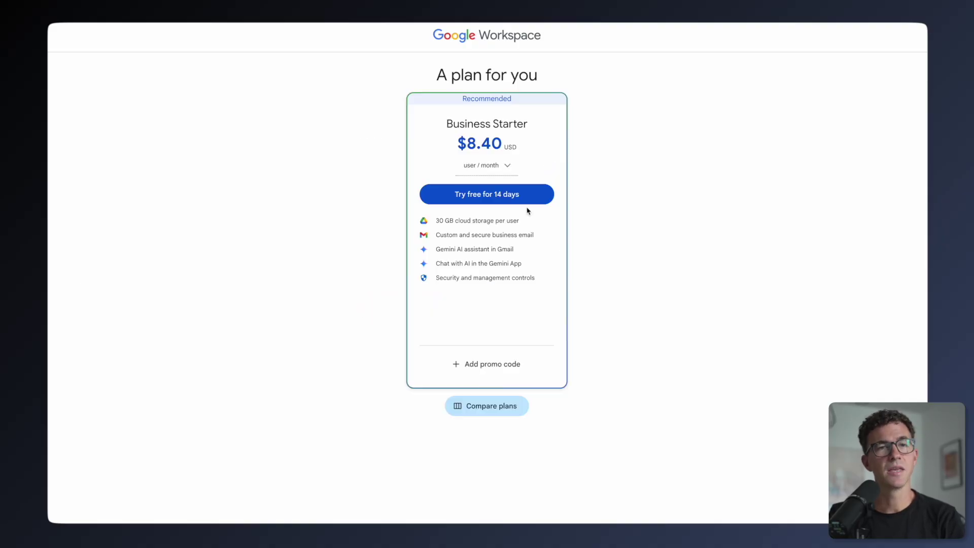
Step: Start the 14-day trial, create the TFC Tutorial payments profile, and save a credit card
left_click(504, 197)
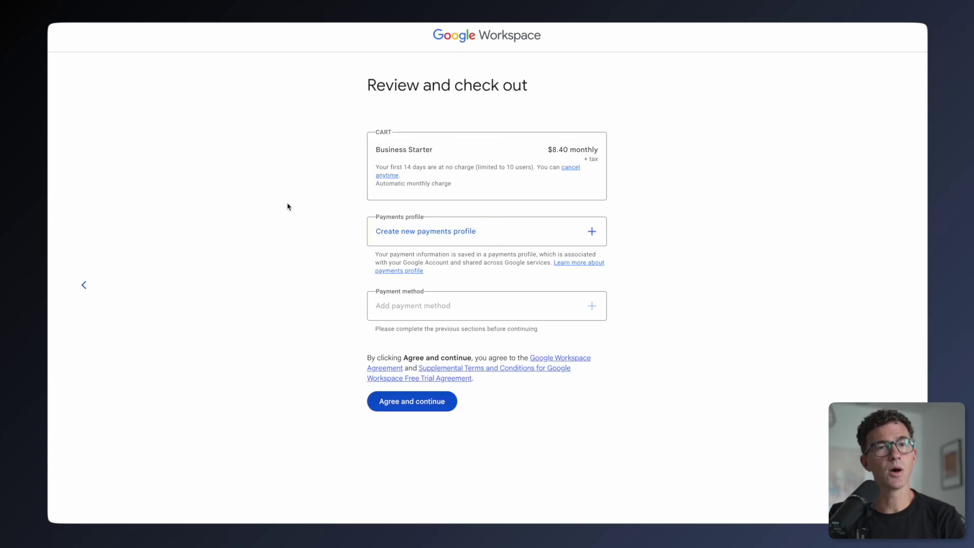
left_click(414, 234)
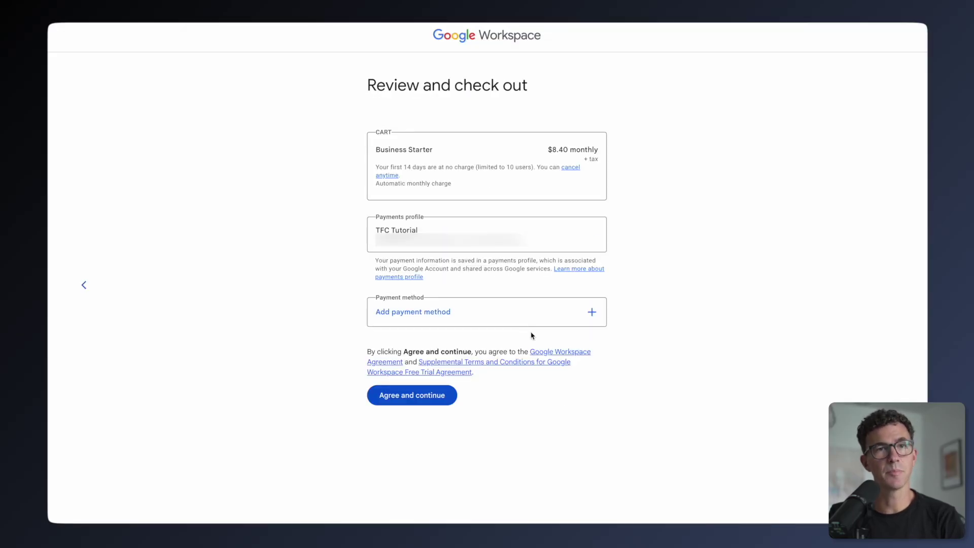
left_click(466, 320)
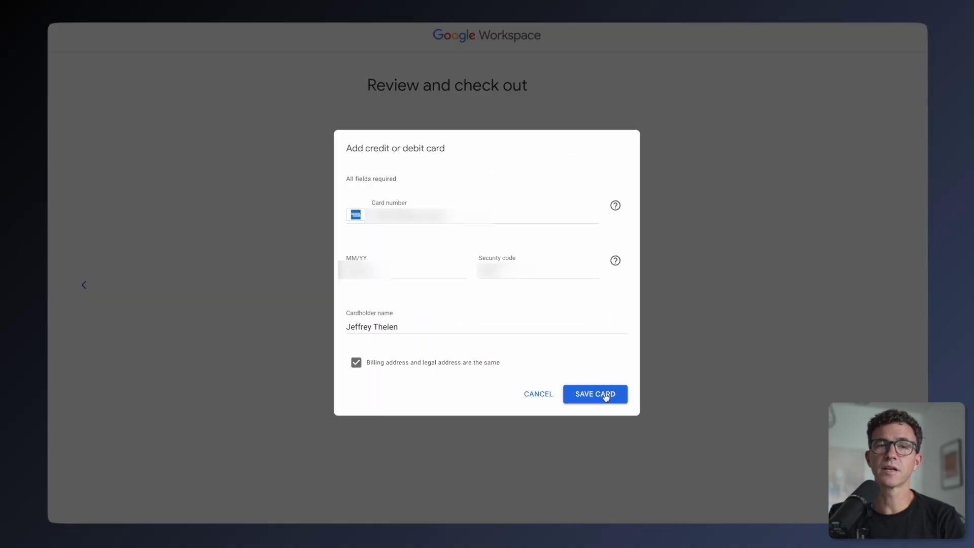
left_click(603, 395)
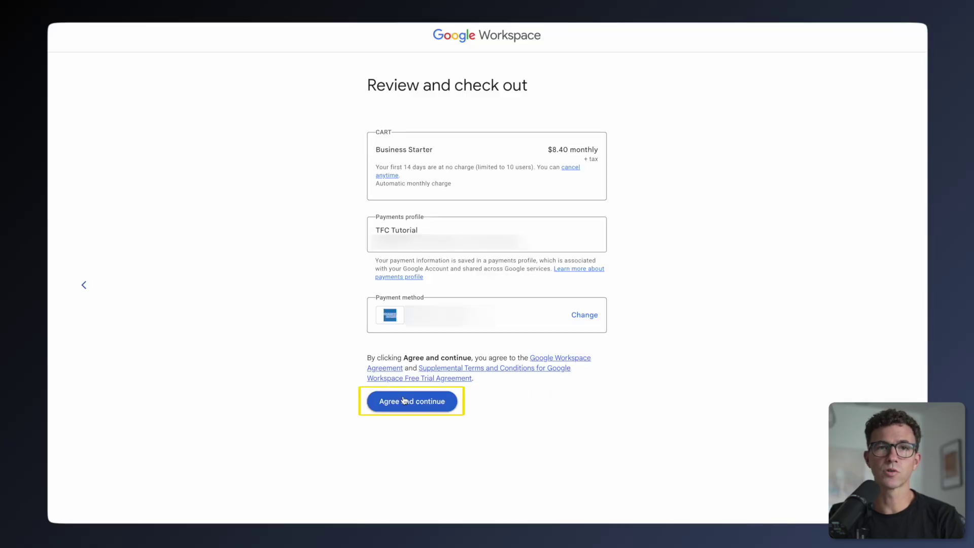
Step: Agree to the terms to finish checkout, then skip adding users
left_click(404, 401)
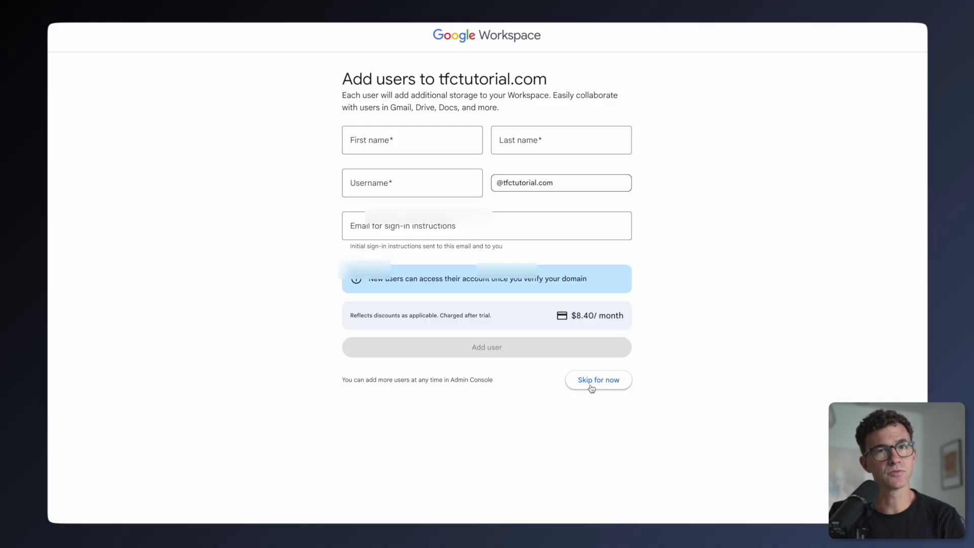
left_click(593, 387)
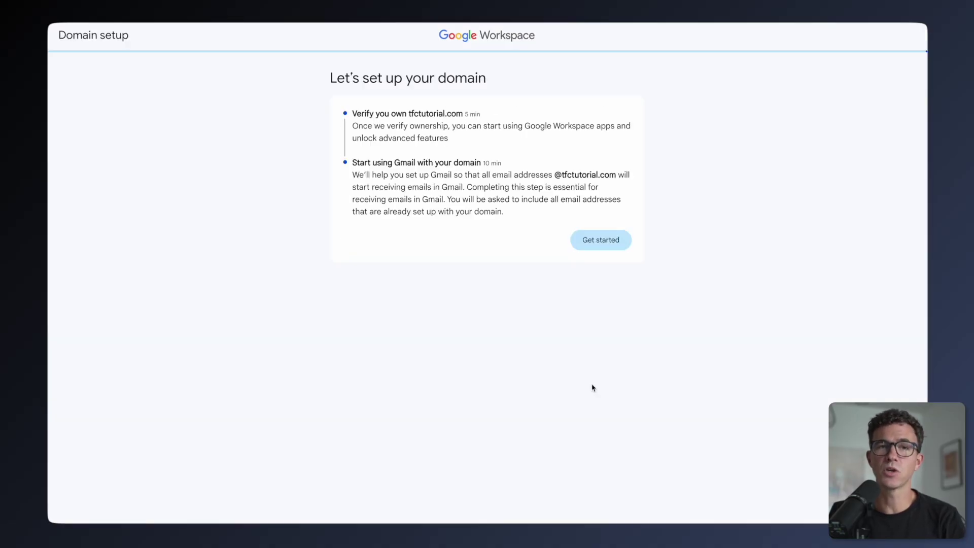
Step: Begin domain verification and mark tfctutorial.com as using a host not in the list
left_click(608, 242)
left_click(470, 189)
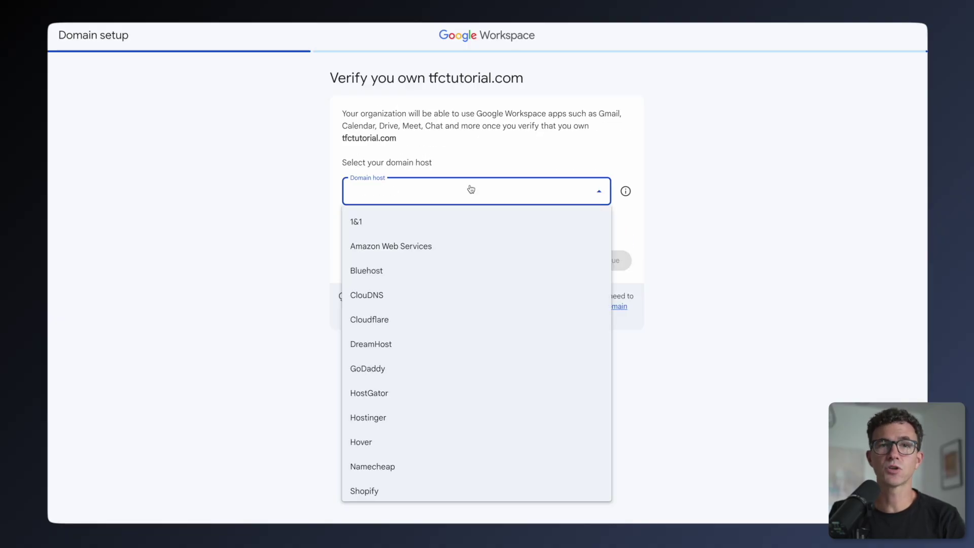
key("s")
key("Return")
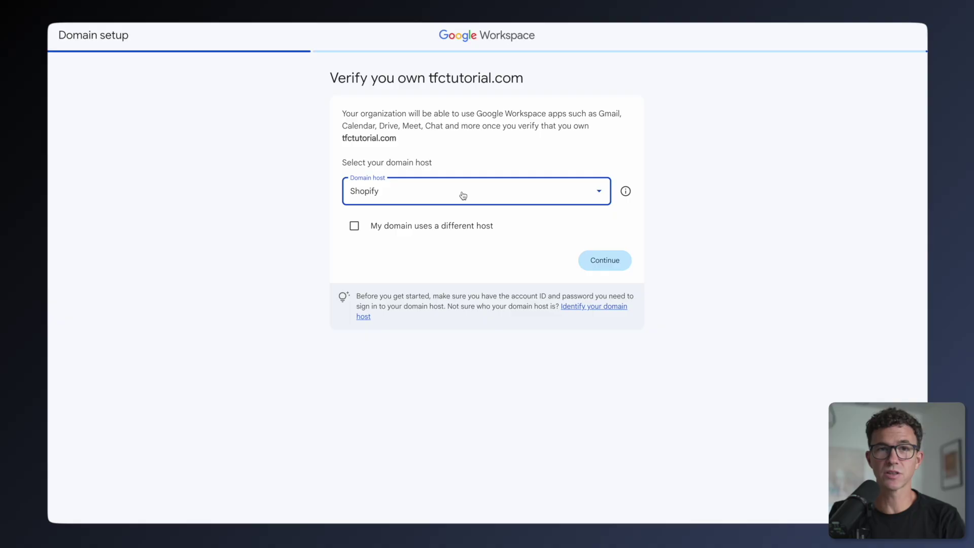
left_click(356, 228)
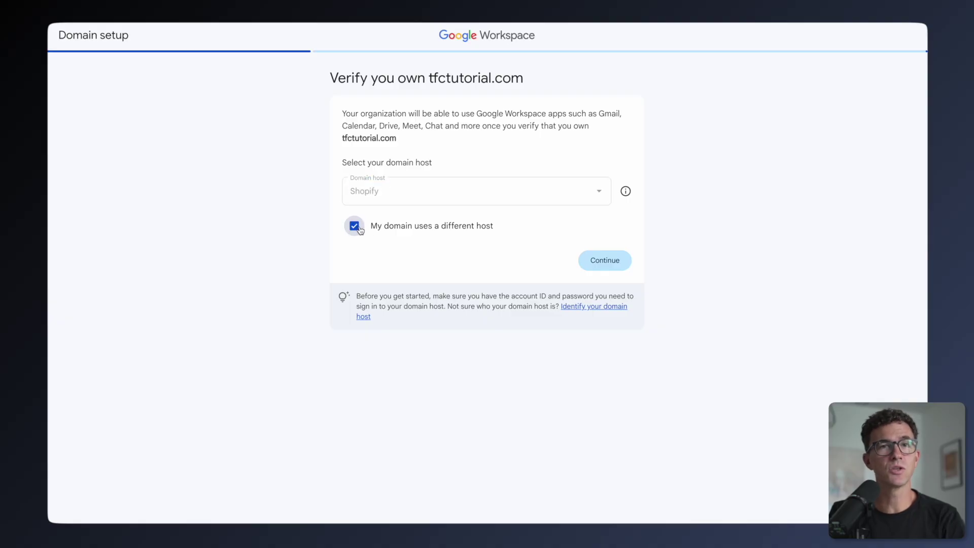
left_click(603, 261)
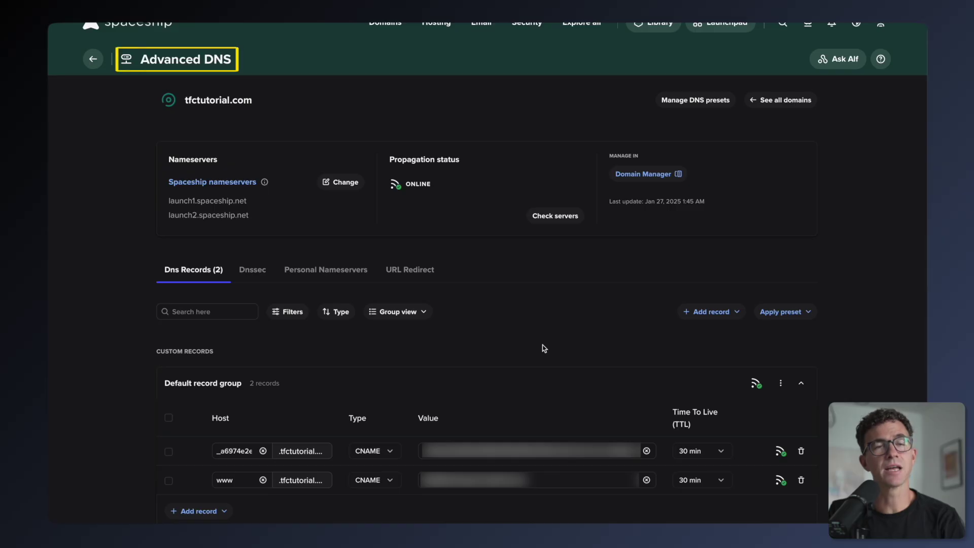
Step: In Spaceship, add a TXT record for @ with the pasted Google verification code and 1 min TTL
scroll(544, 349, "down", 1)
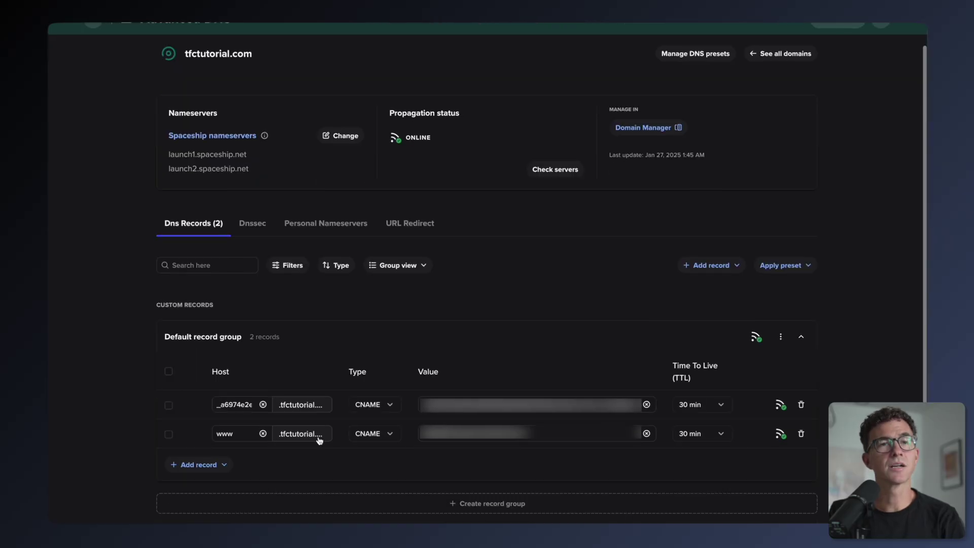
left_click(201, 466)
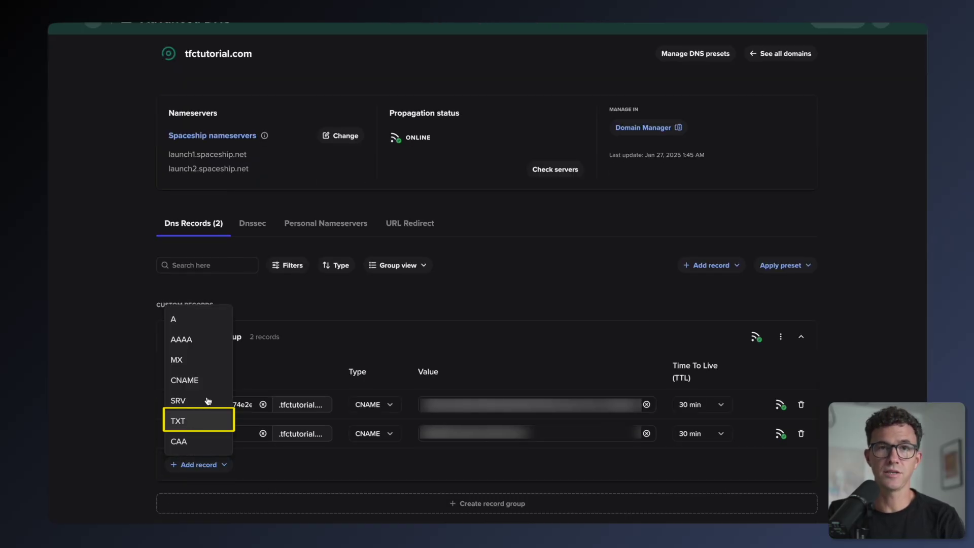
left_click(179, 421)
type("@")
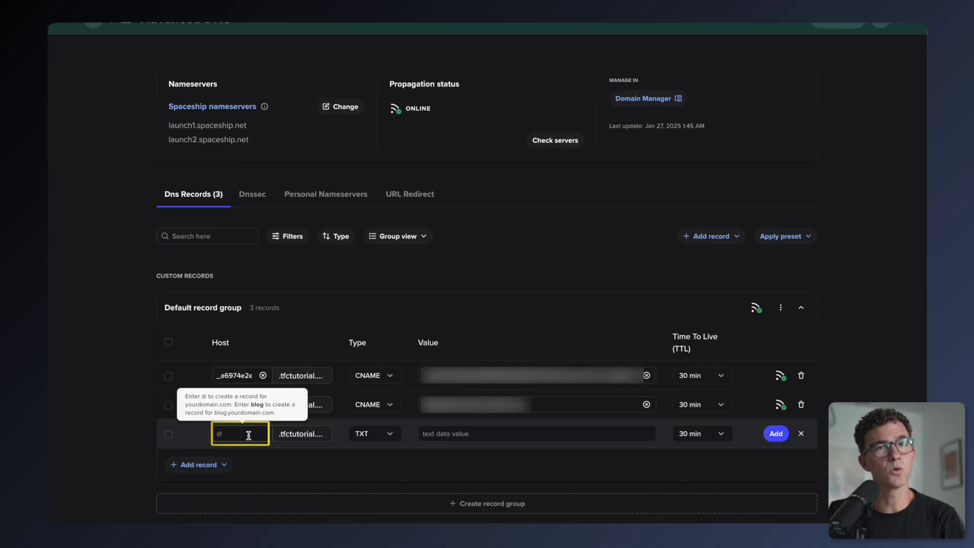
left_click(492, 434)
type("google-site-verification=92pKkj6Bc77n-SmNRxBKjCef6s5p0z-lHllmaA24TQ")
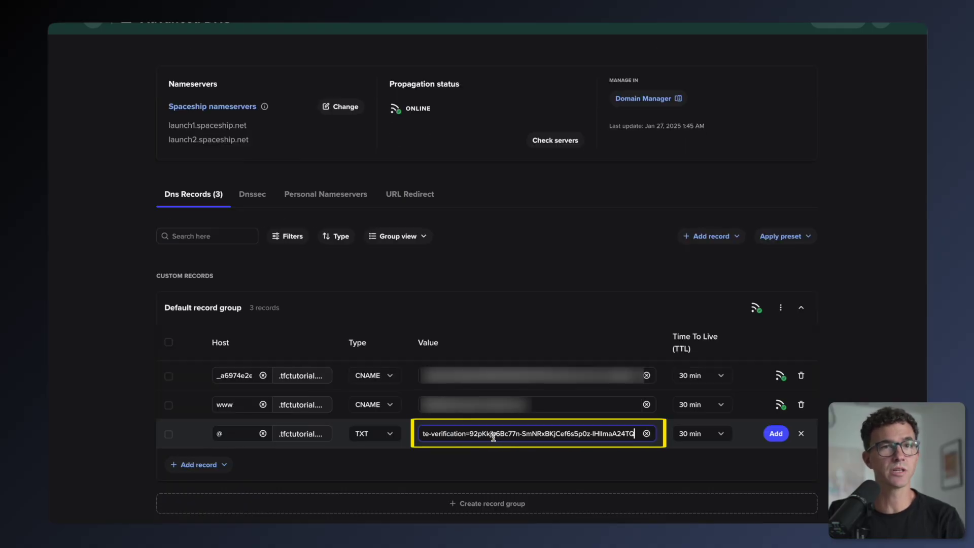
left_click(721, 434)
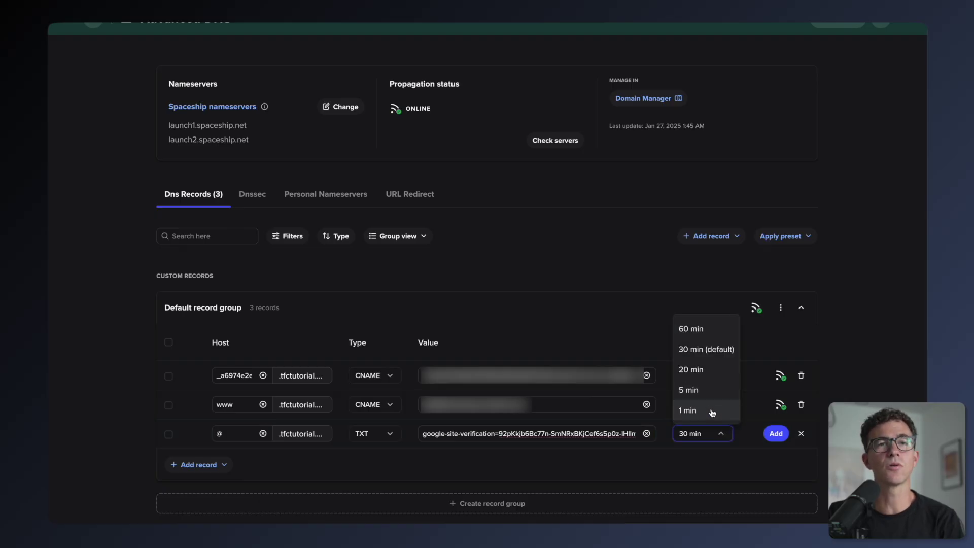
left_click(712, 411)
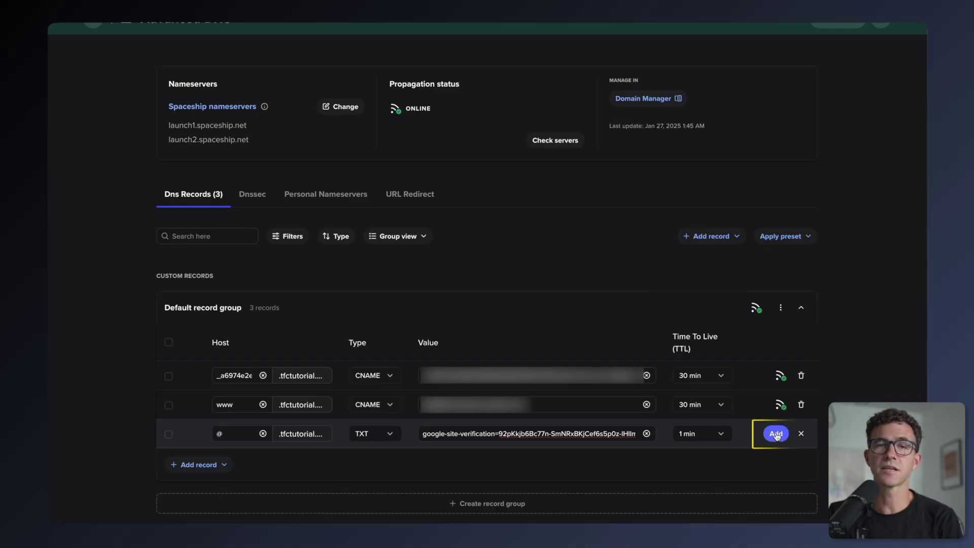
left_click(776, 434)
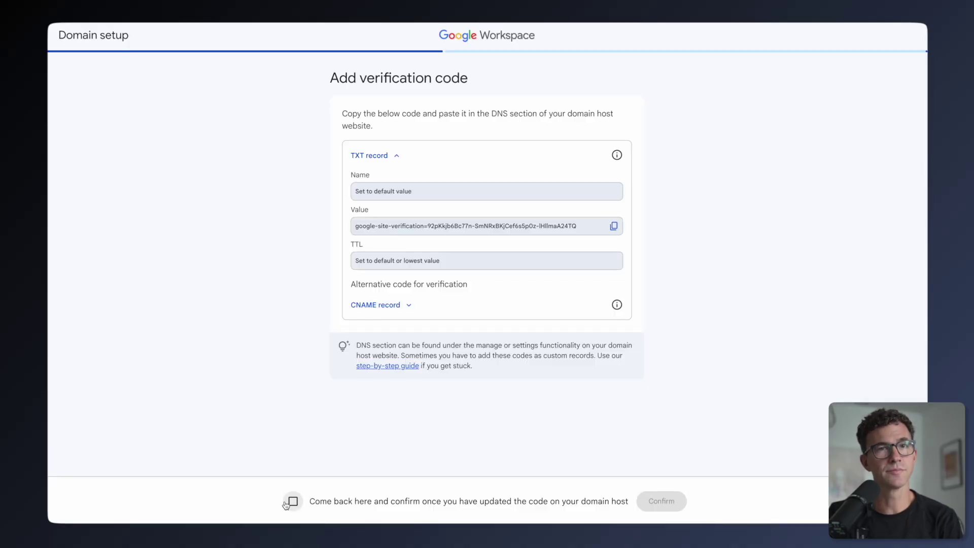
Step: Confirm the code was added, verify tfctutorial.com, and proceed through Gmail activation for the listed user
left_click(291, 501)
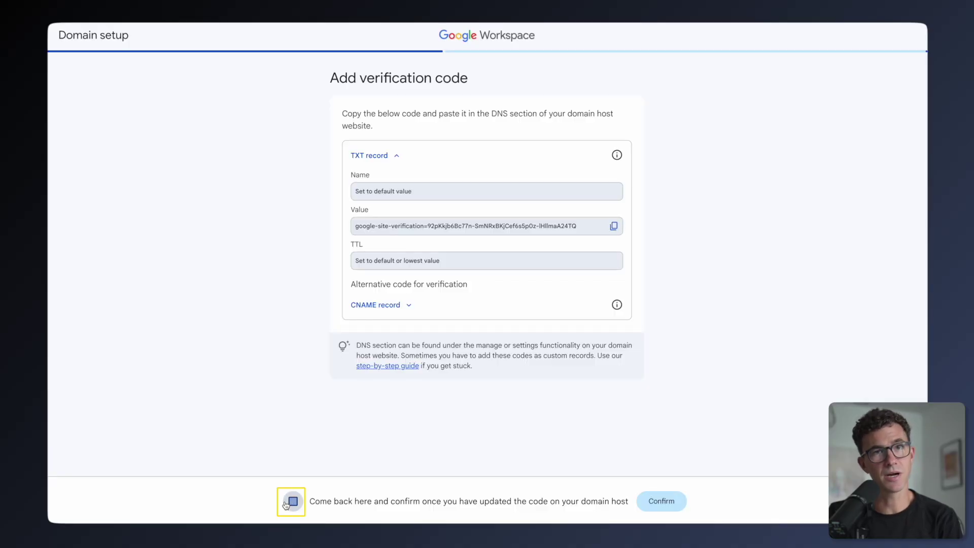
left_click(652, 498)
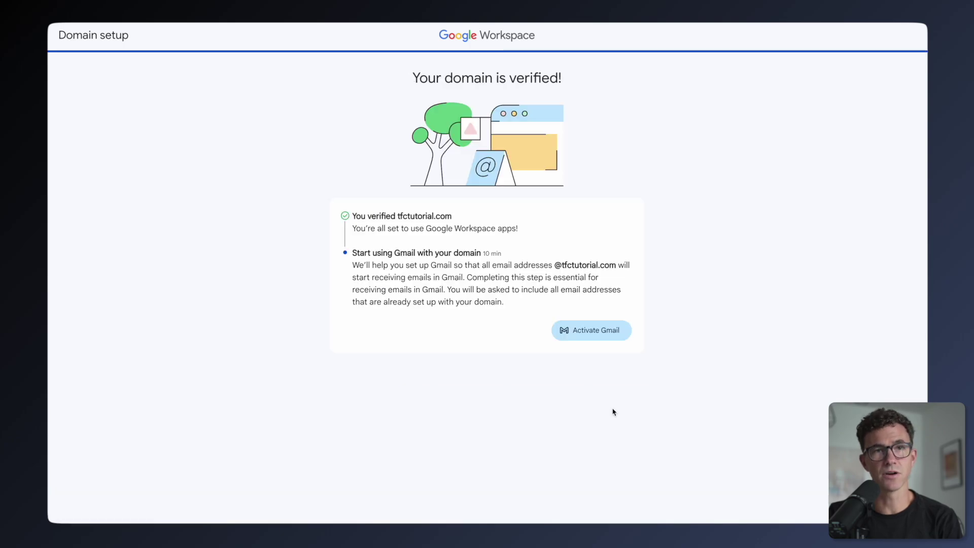
left_click(599, 338)
left_click(607, 199)
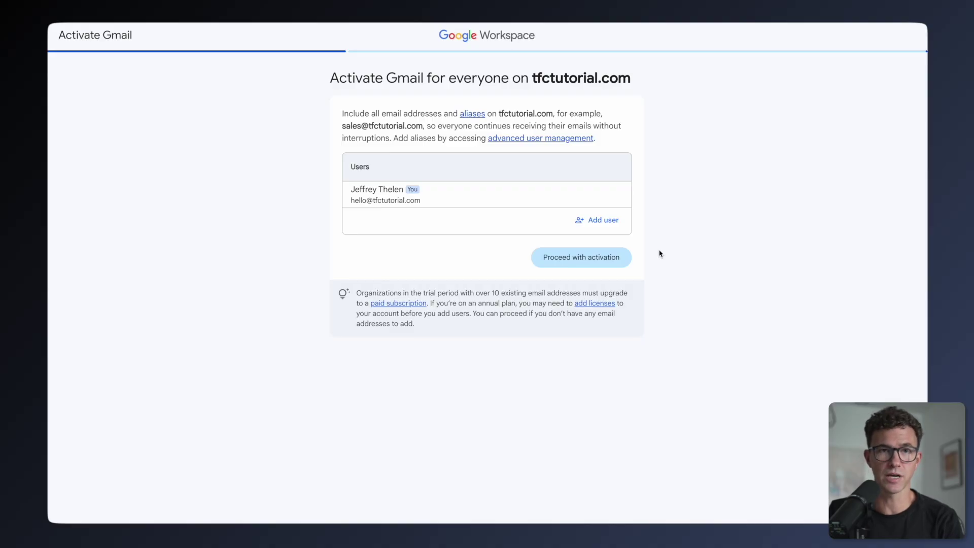
left_click(585, 266)
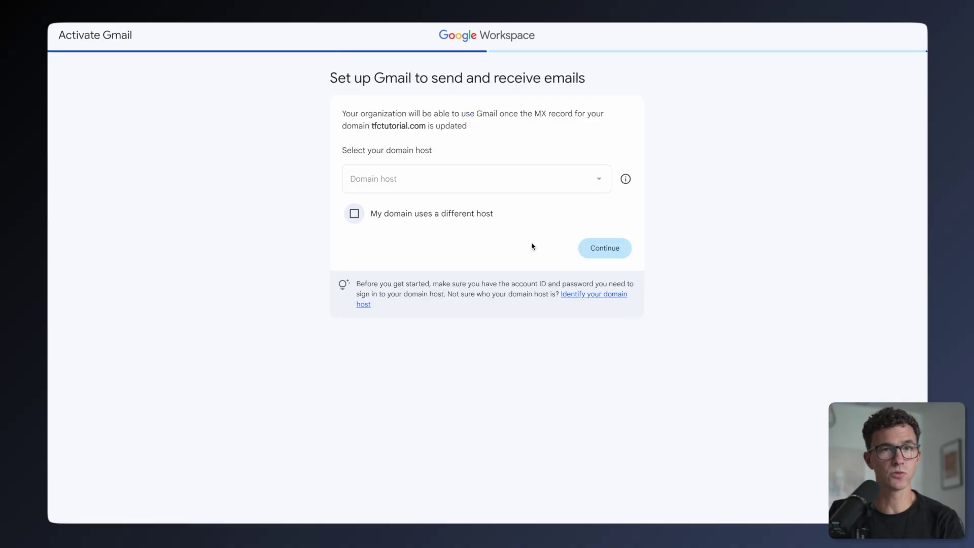
Step: Mark the domain as using a different host for Gmail activation
left_click(600, 248)
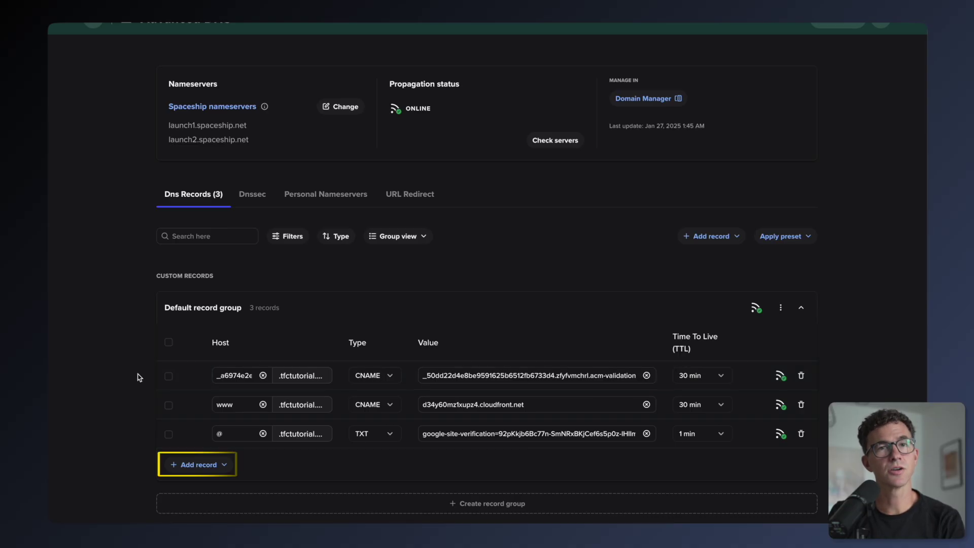
Step: Add an MX record for @ pointing to SMTP.GOOGLE.COM. with priority 1 and 1 min TTL
left_click(191, 464)
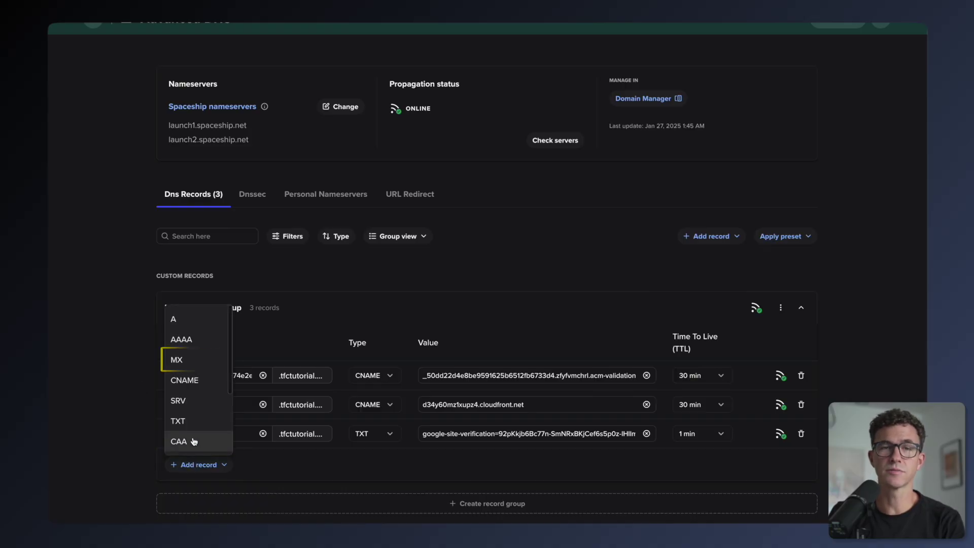
left_click(177, 360)
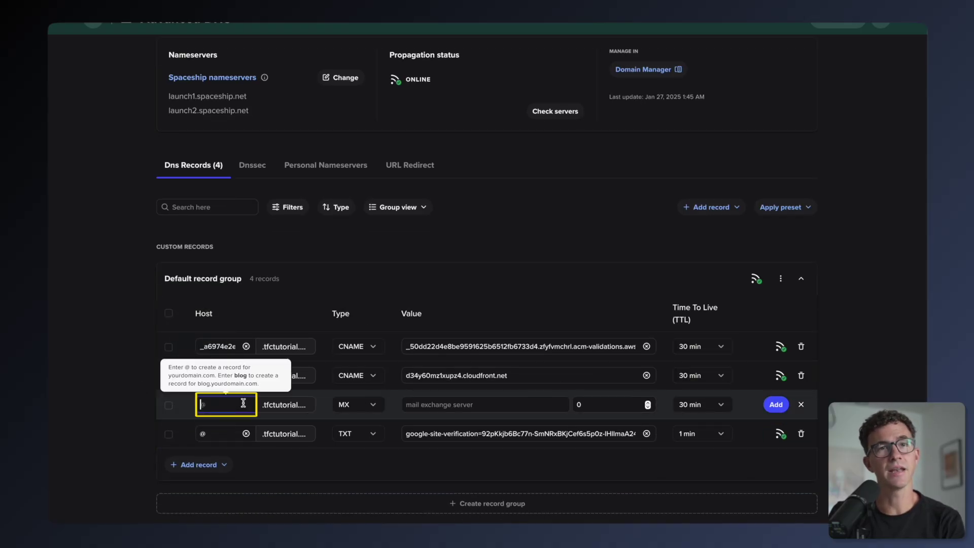
type("@")
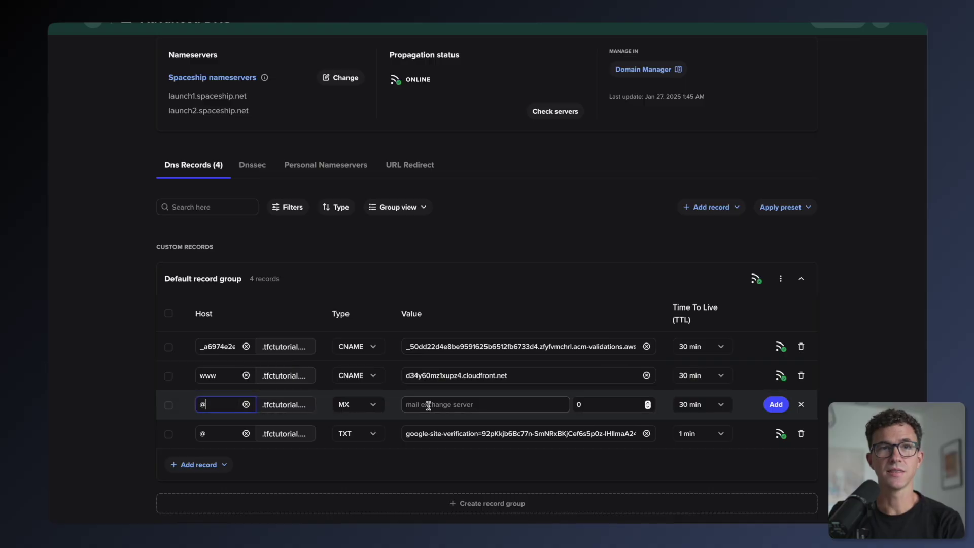
left_click(429, 404)
type("SMTP.GOOGLE.COM.")
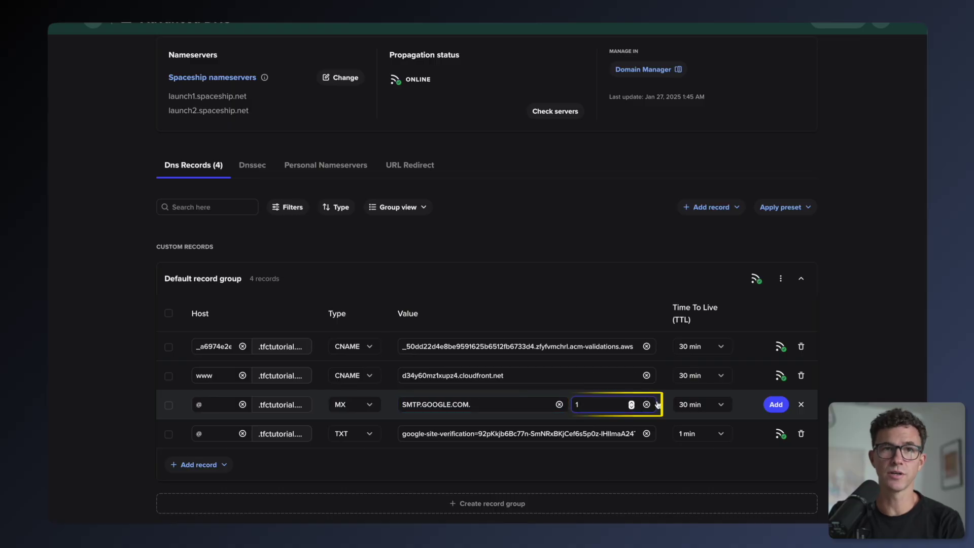
left_click(631, 402)
left_click(722, 405)
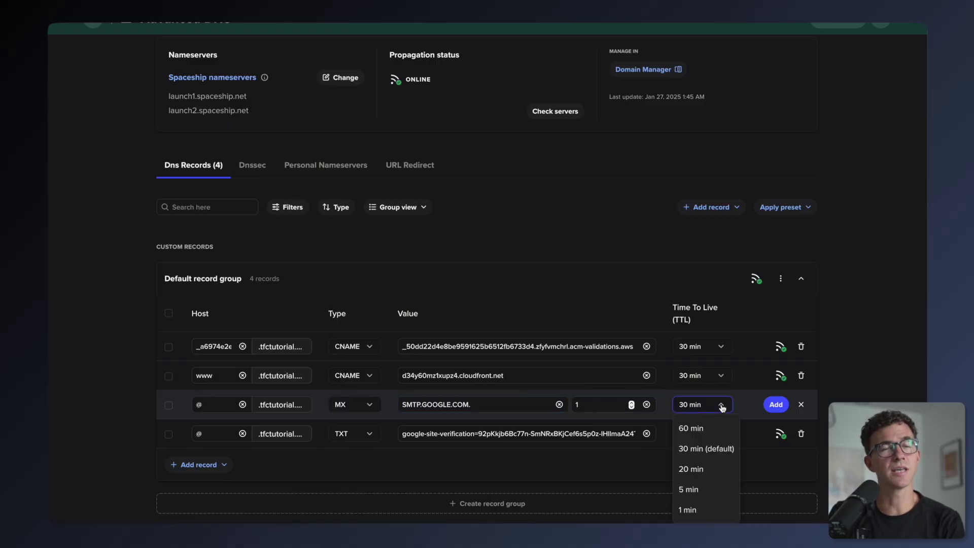
left_click(707, 508)
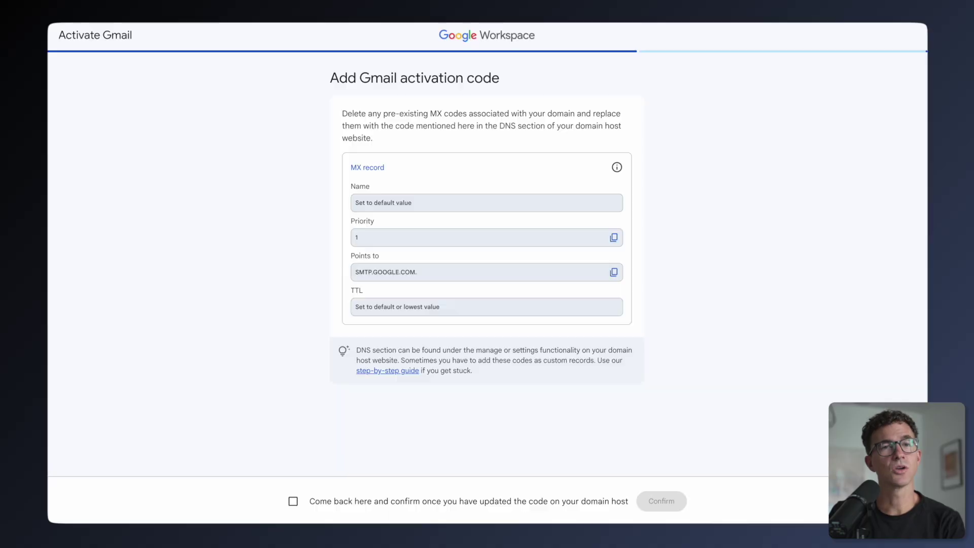
Step: Confirm the MX record was added at the host to activate Gmail, then proceed to explore Google Workspace
left_click(287, 500)
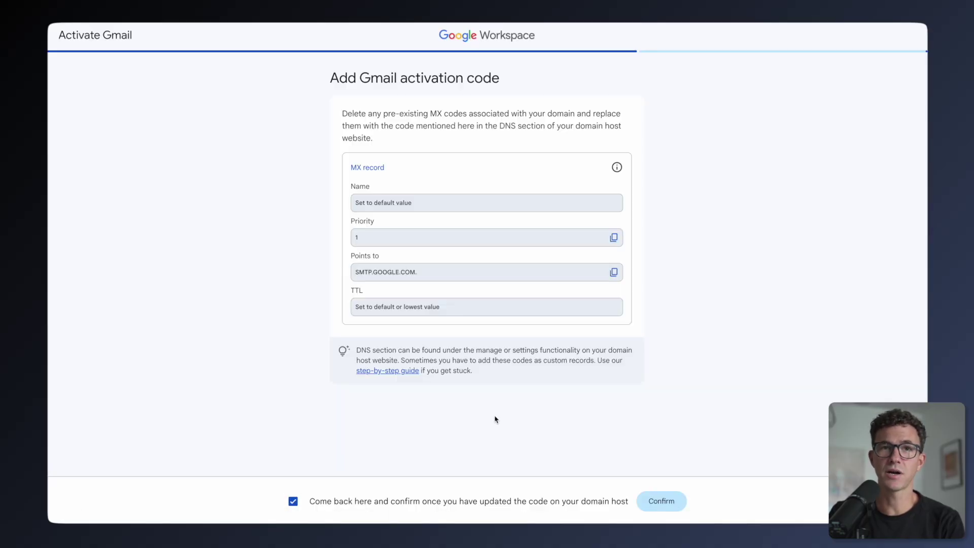
left_click(661, 502)
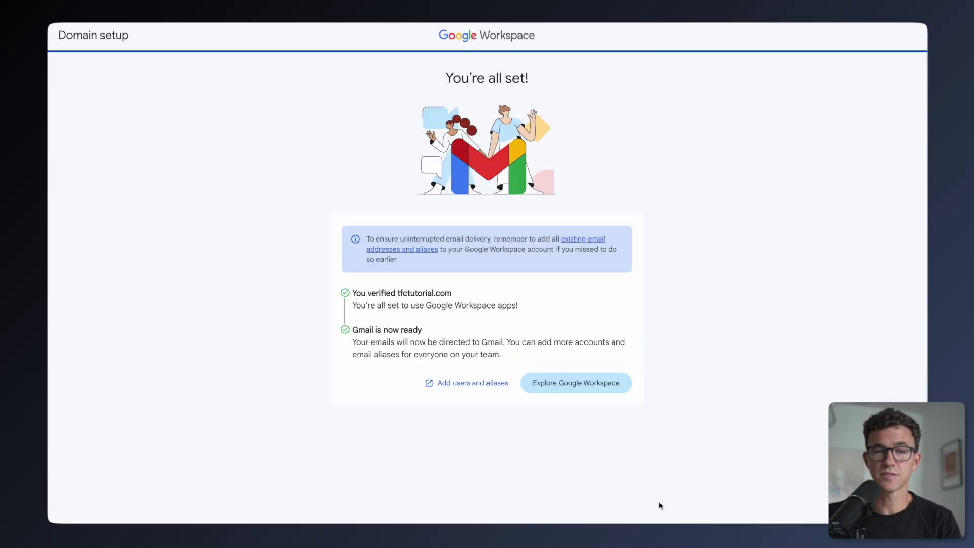
left_click(599, 389)
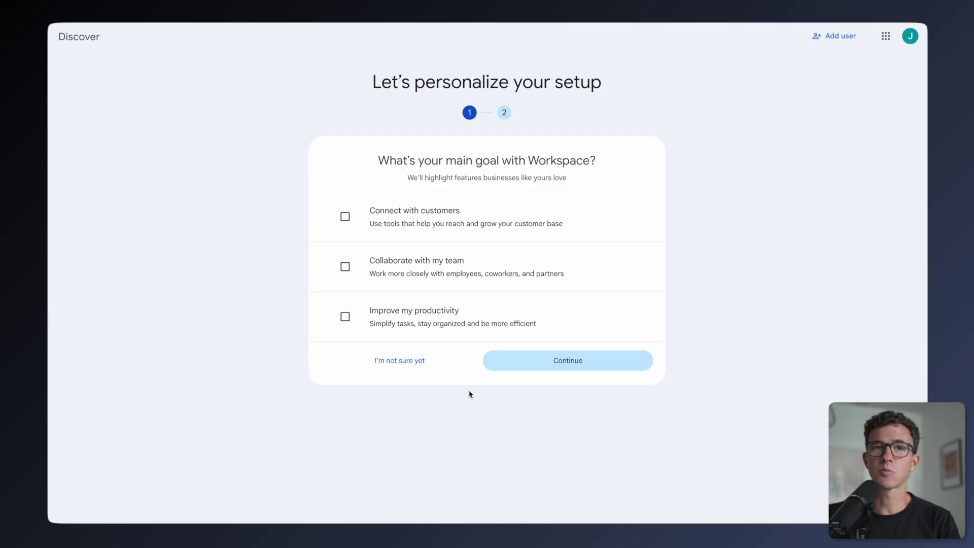
Step: Choose 'Improve my productivity' as the main goal, answer 'I'm not sure' on apps, and mark inviting team members done
left_click(346, 318)
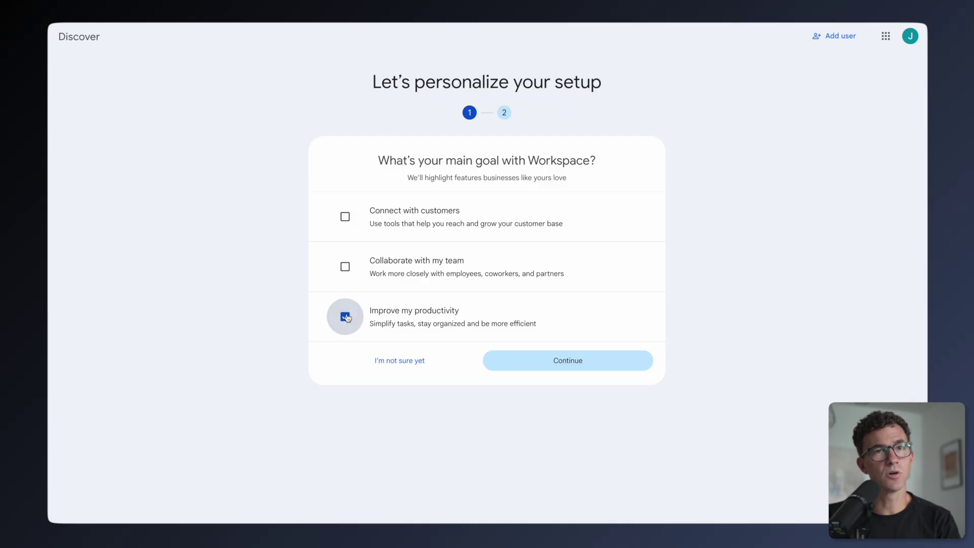
left_click(420, 360)
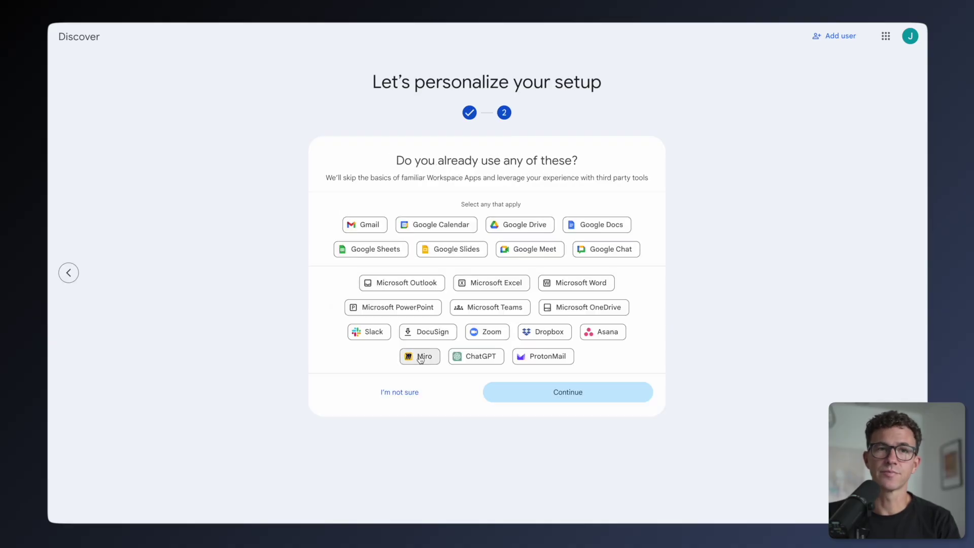
left_click(419, 392)
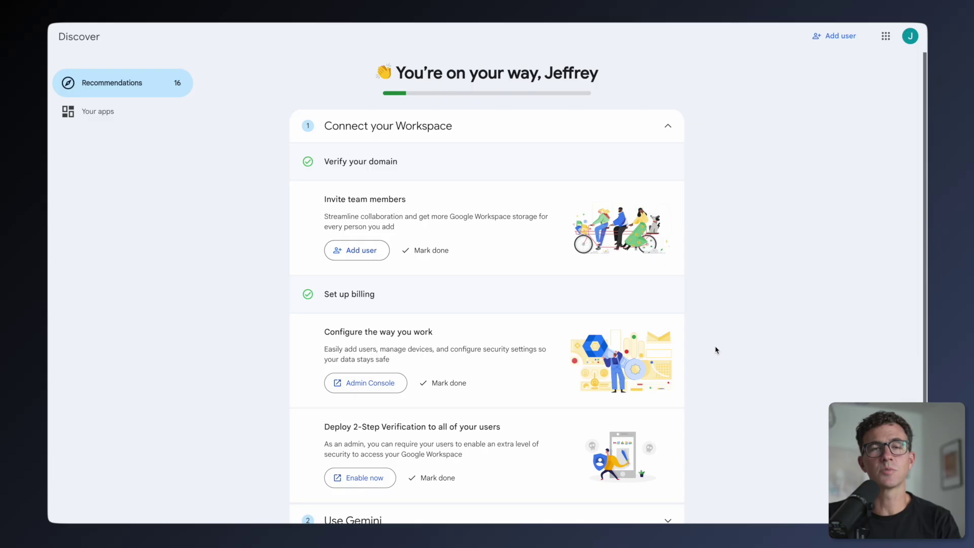
left_click(454, 244)
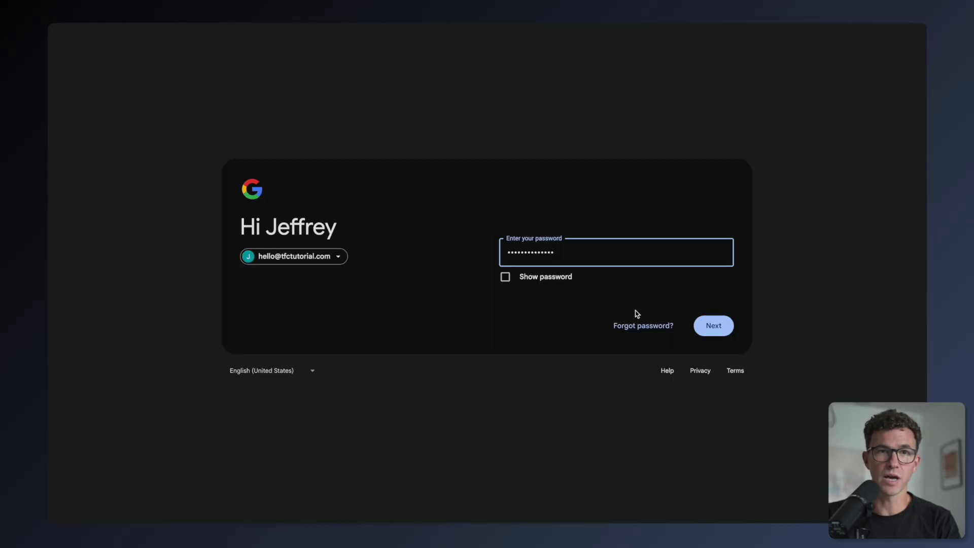
Step: Sign in to the new tfctutorial.com account with the entered password
left_click(715, 326)
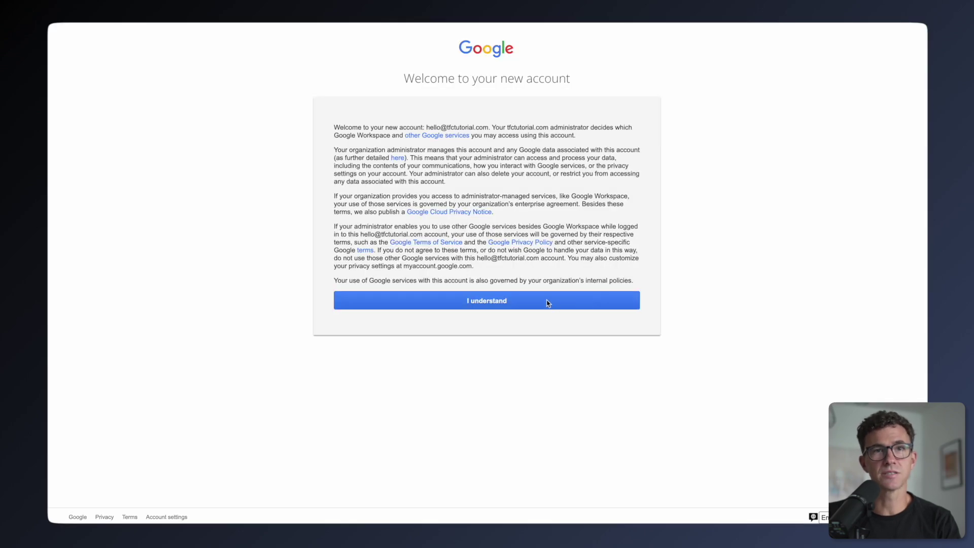